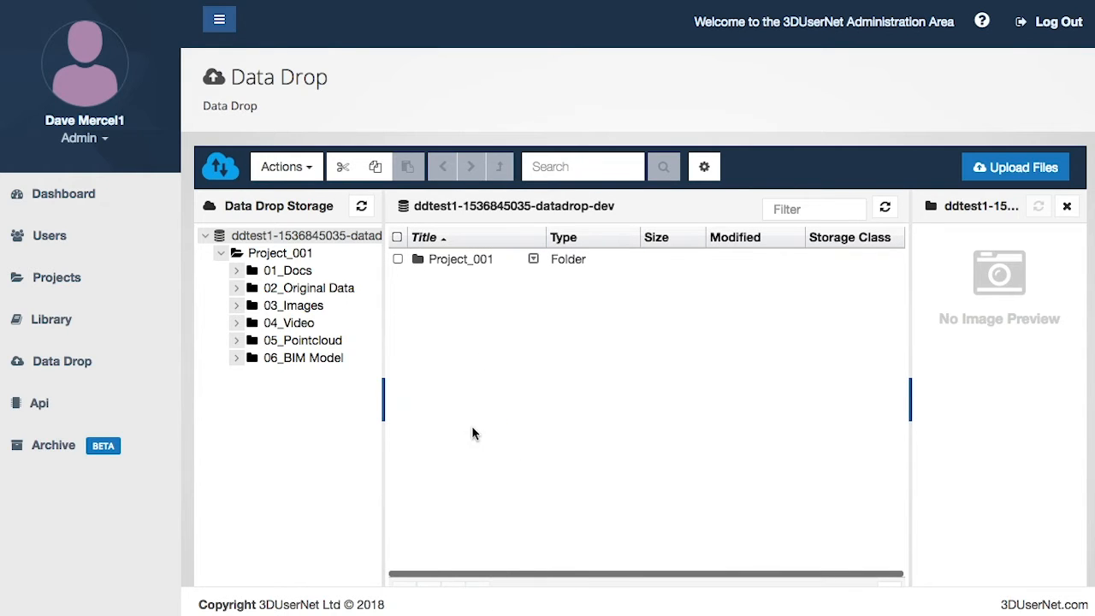
Resize the image preview pane and the search results pane.
drag(911, 409, 844, 404)
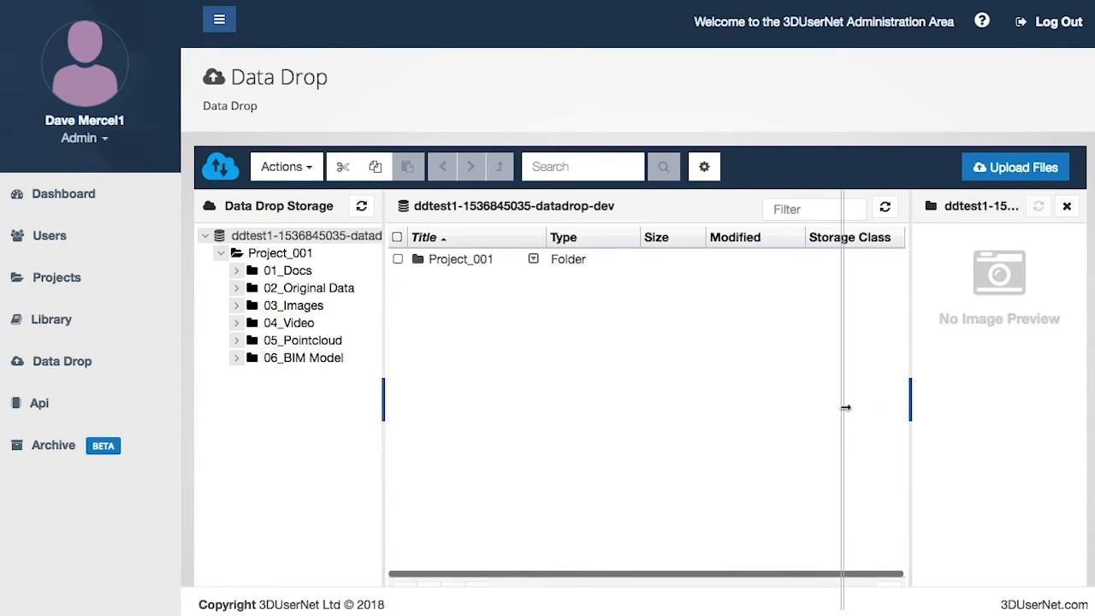
scroll(817, 543, down, 3)
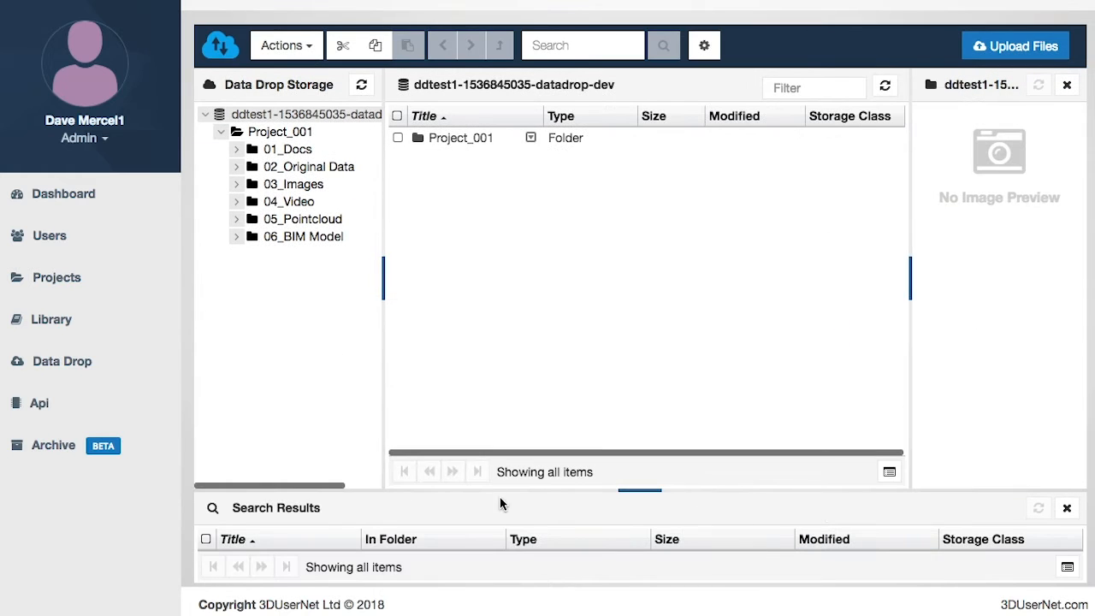
drag(644, 495, 638, 353)
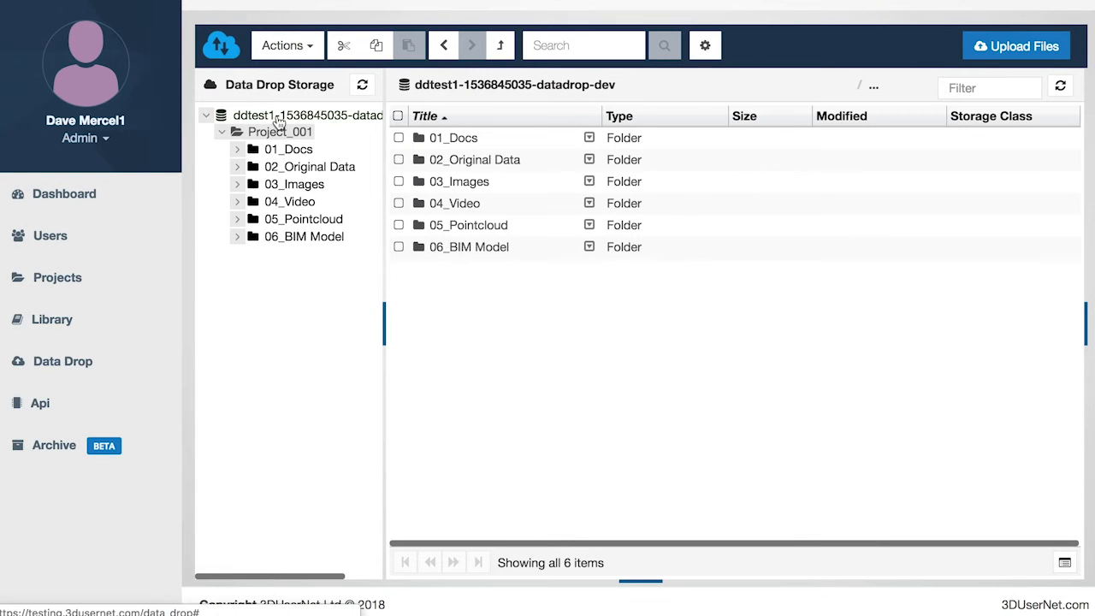
Create a new folder named Project_002 at the root of the Data Drop storage.
click(279, 116)
right_click(279, 121)
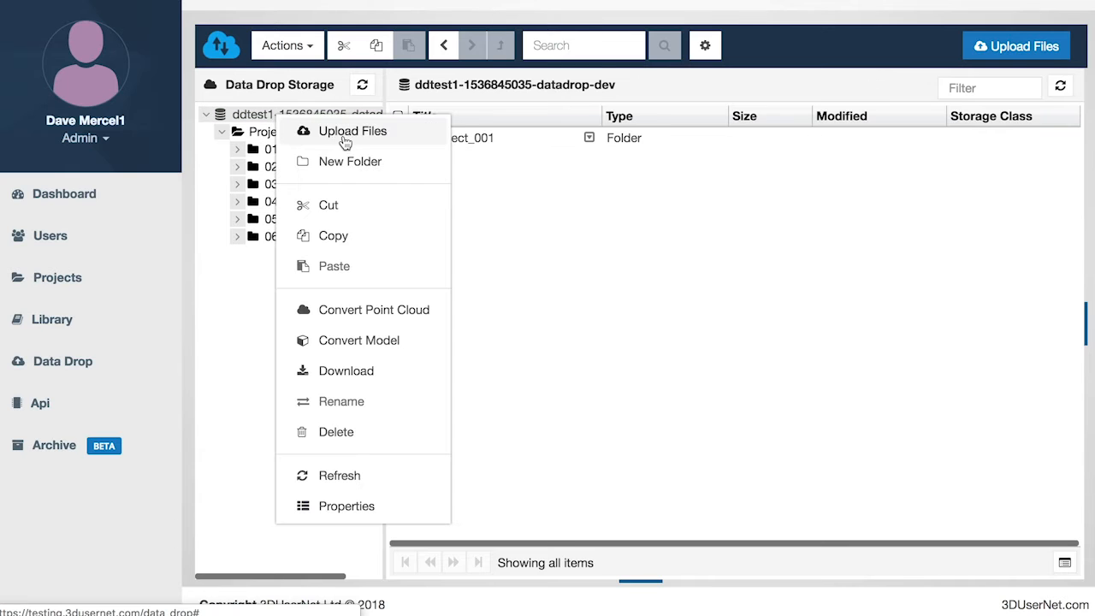
click(349, 161)
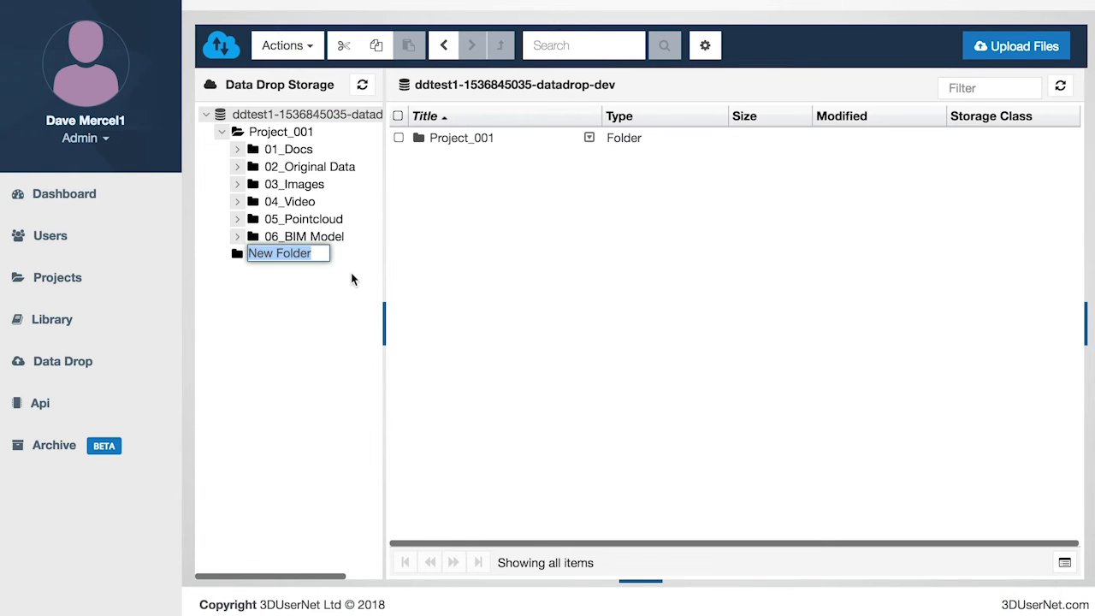
text(Project_002)
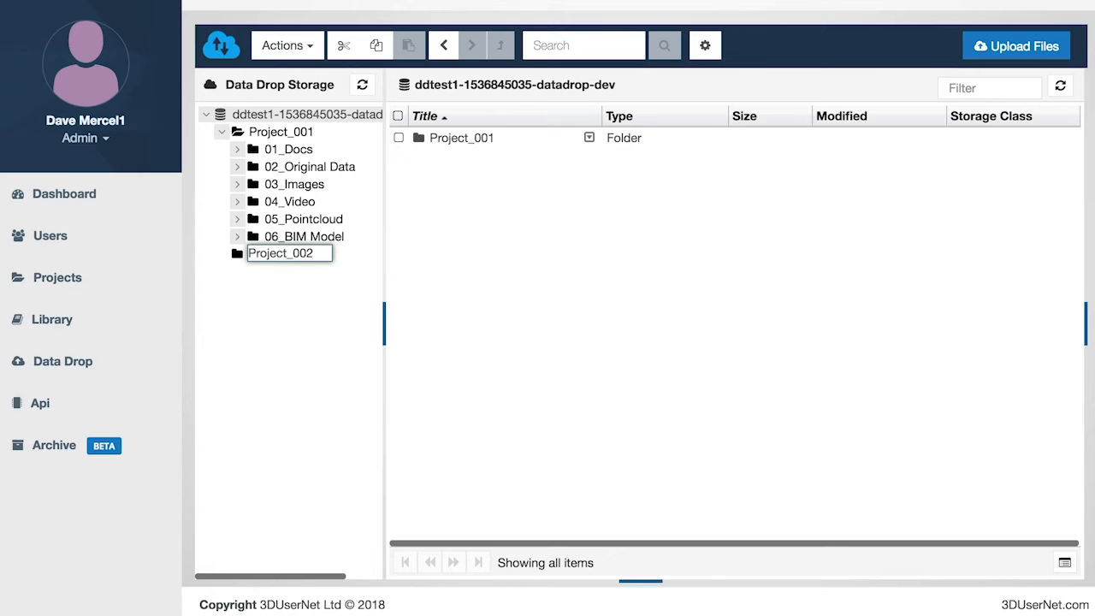
key(Return)
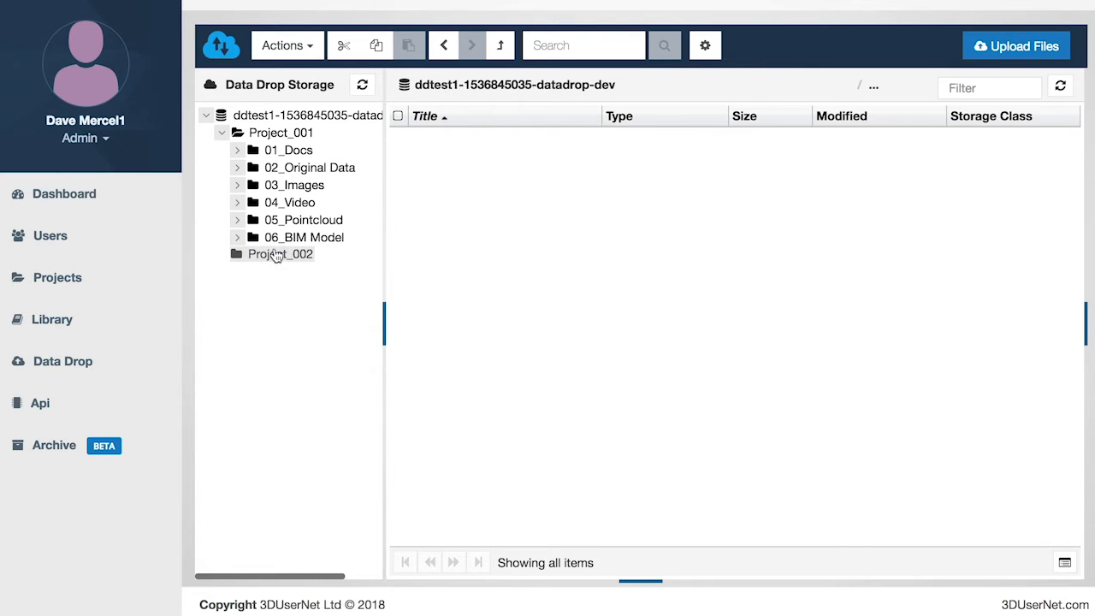
Create a subfolder named 01_Docs inside the Project_002 folder.
right_click(274, 254)
click(342, 244)
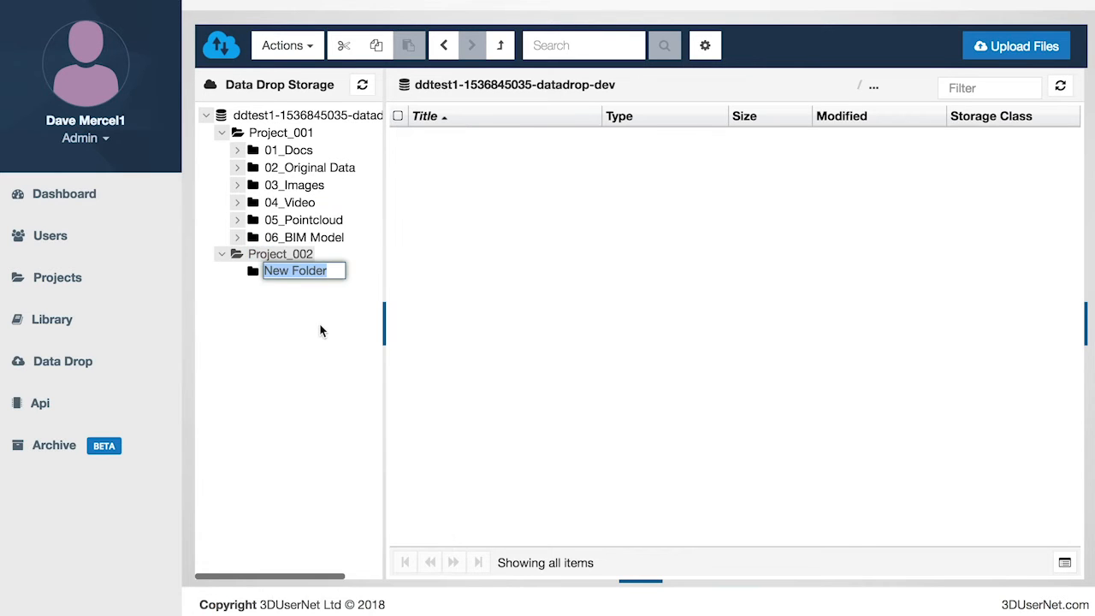
text(Images)
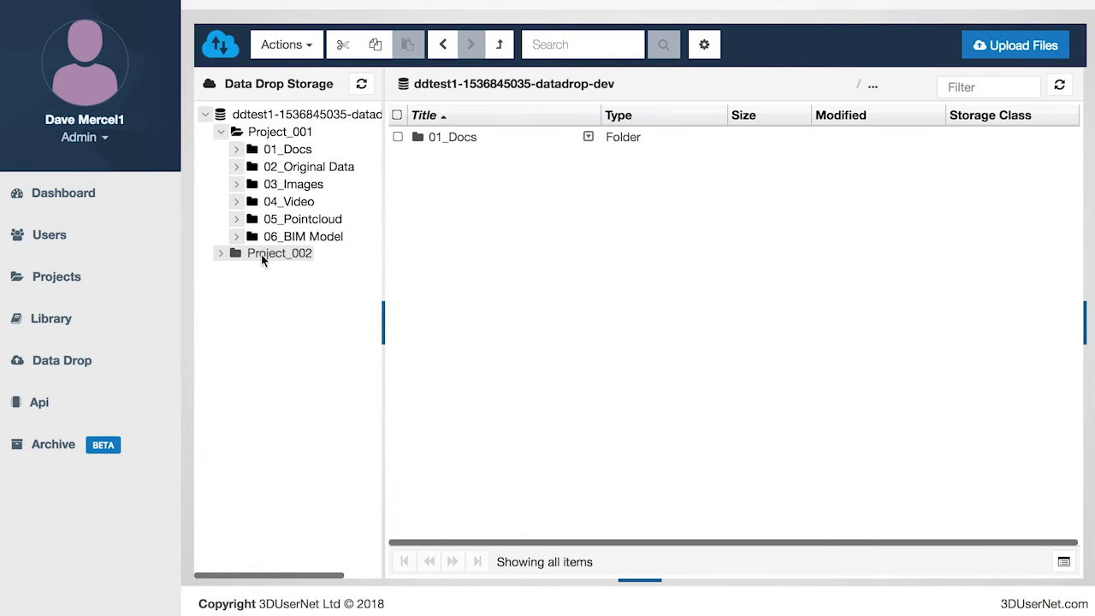
right_click(265, 260)
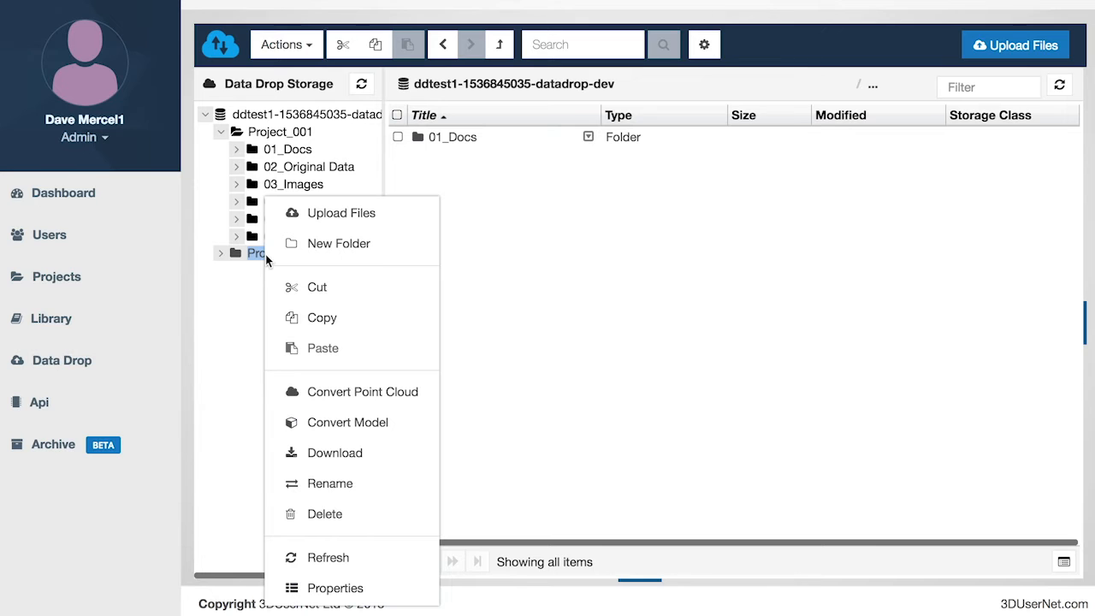
click(386, 219)
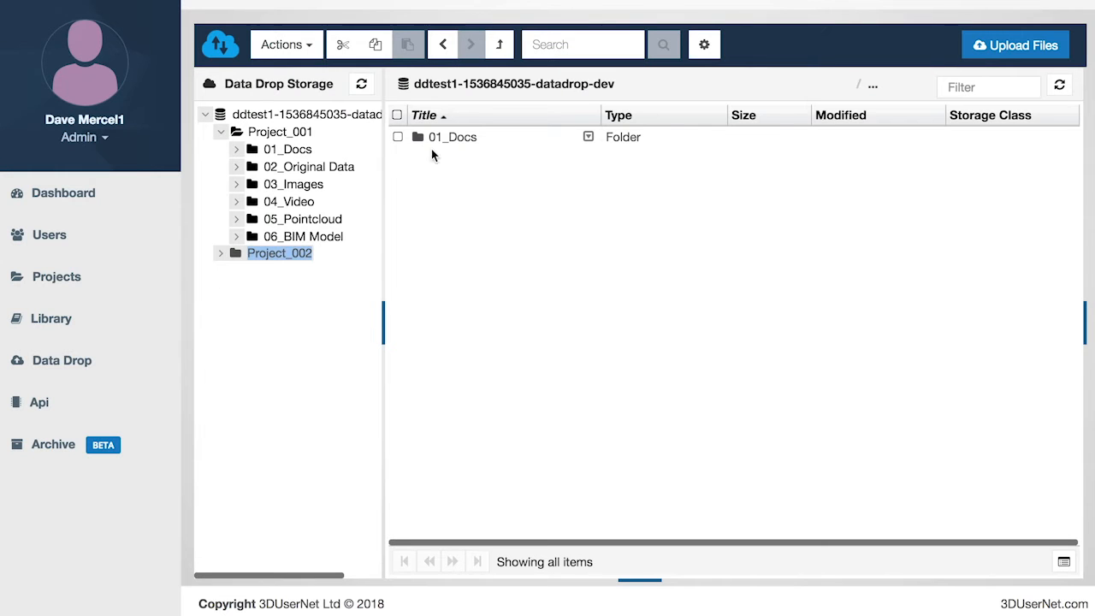
click(309, 50)
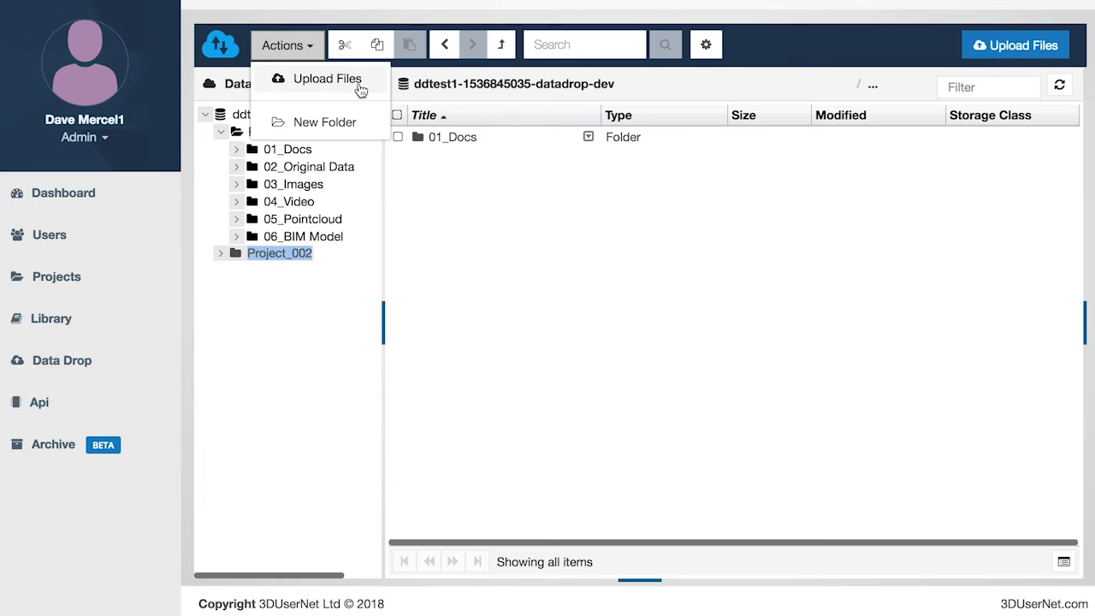
click(896, 53)
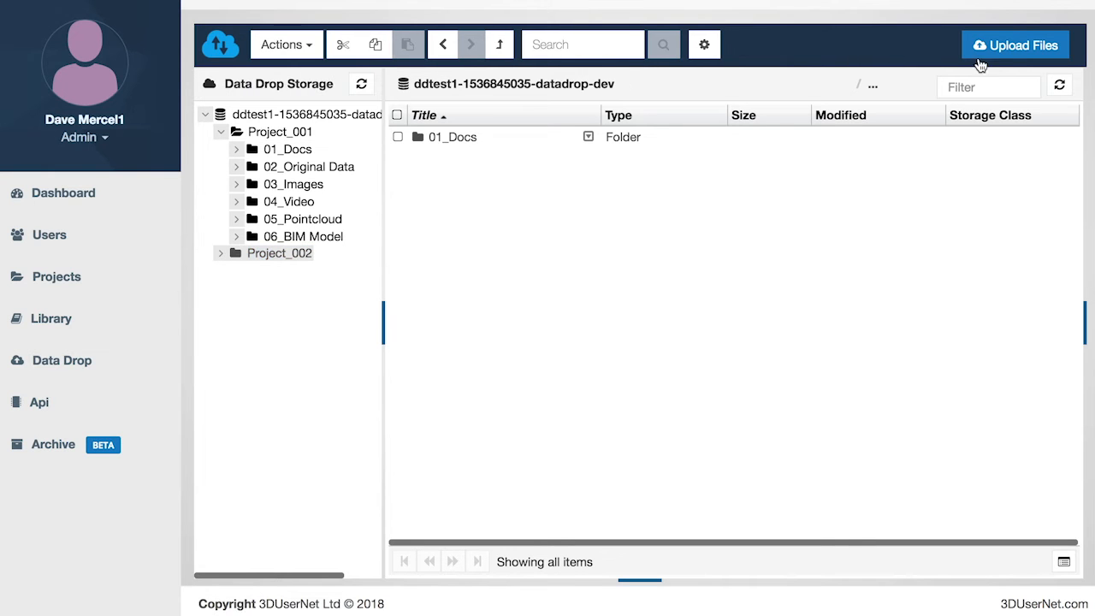
Upload the local Logos folder with its contents into the Project_002 folder.
click(1022, 51)
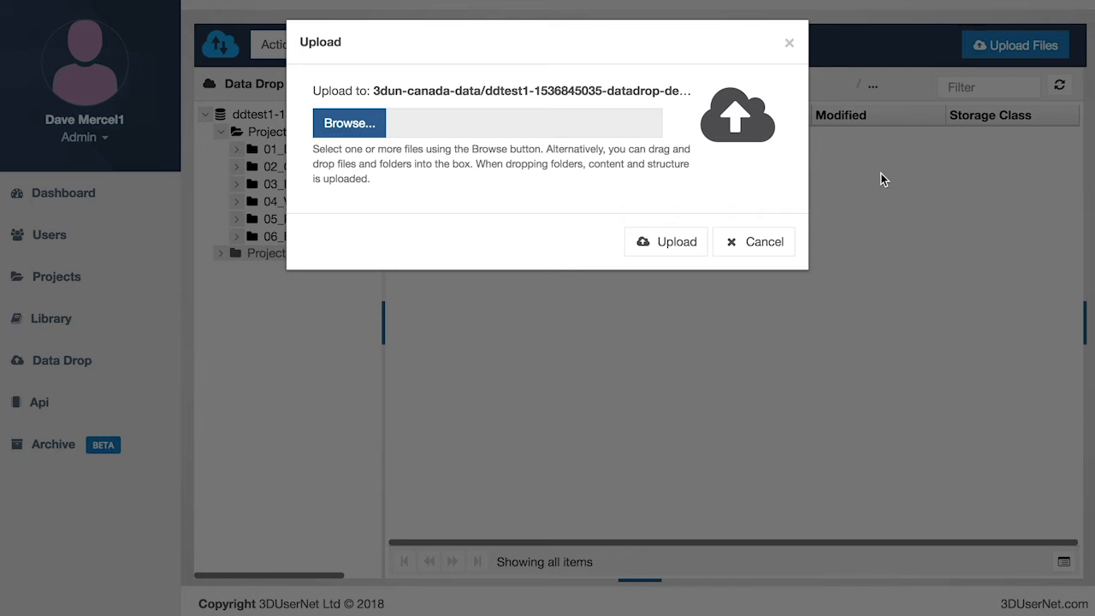
click(676, 242)
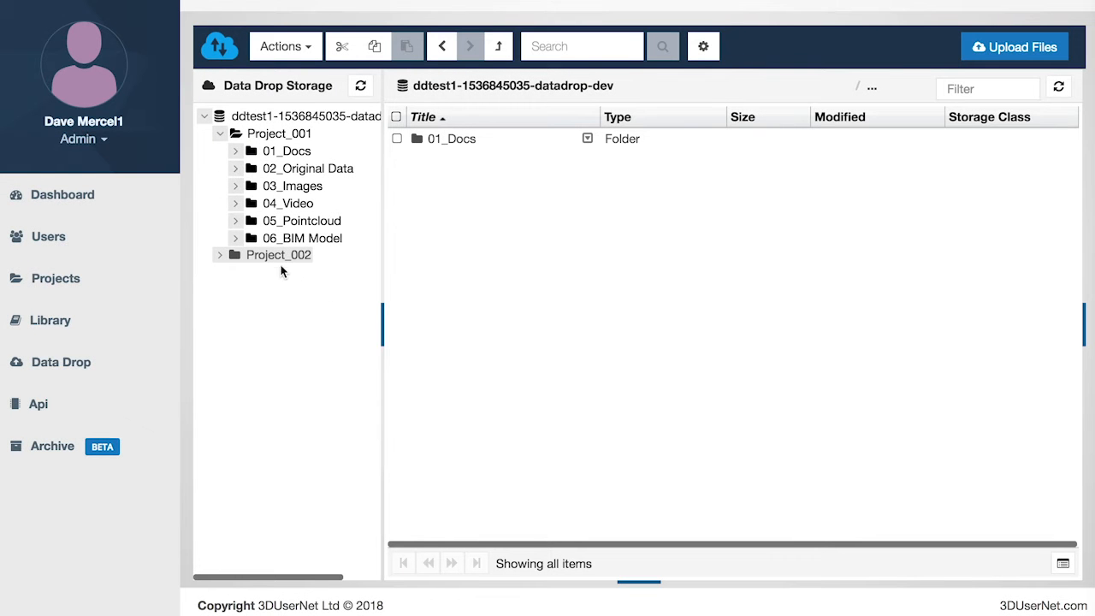
click(1018, 50)
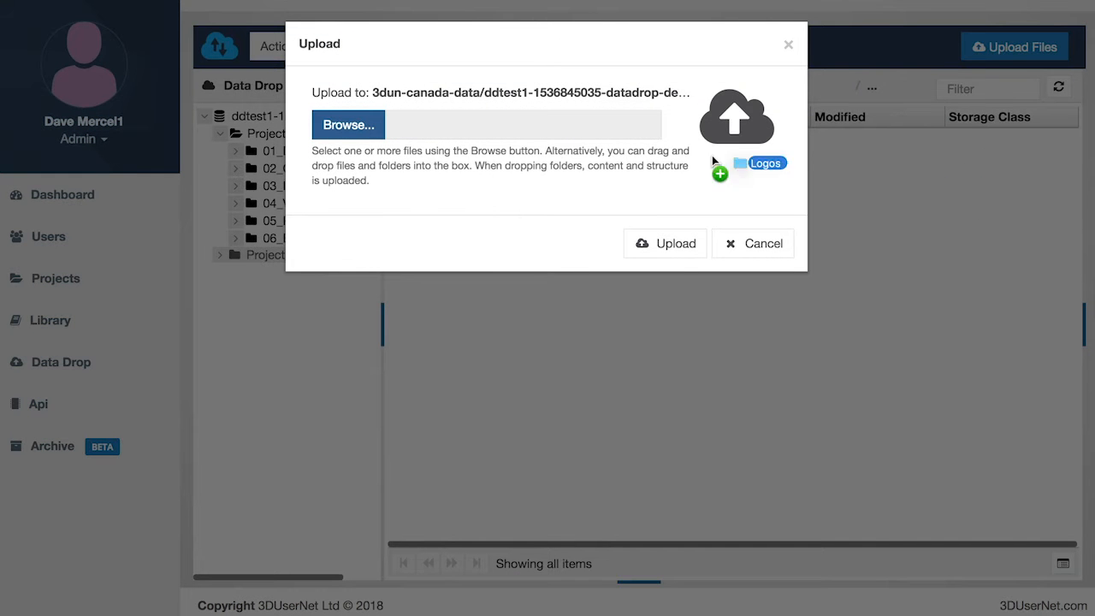
drag(712, 155, 482, 133)
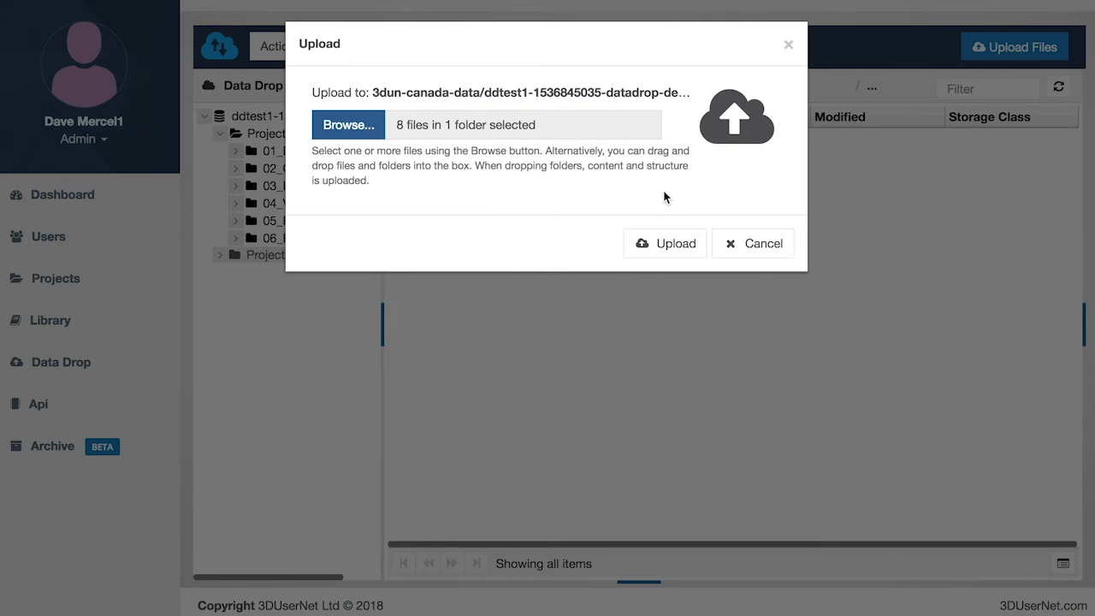
click(676, 244)
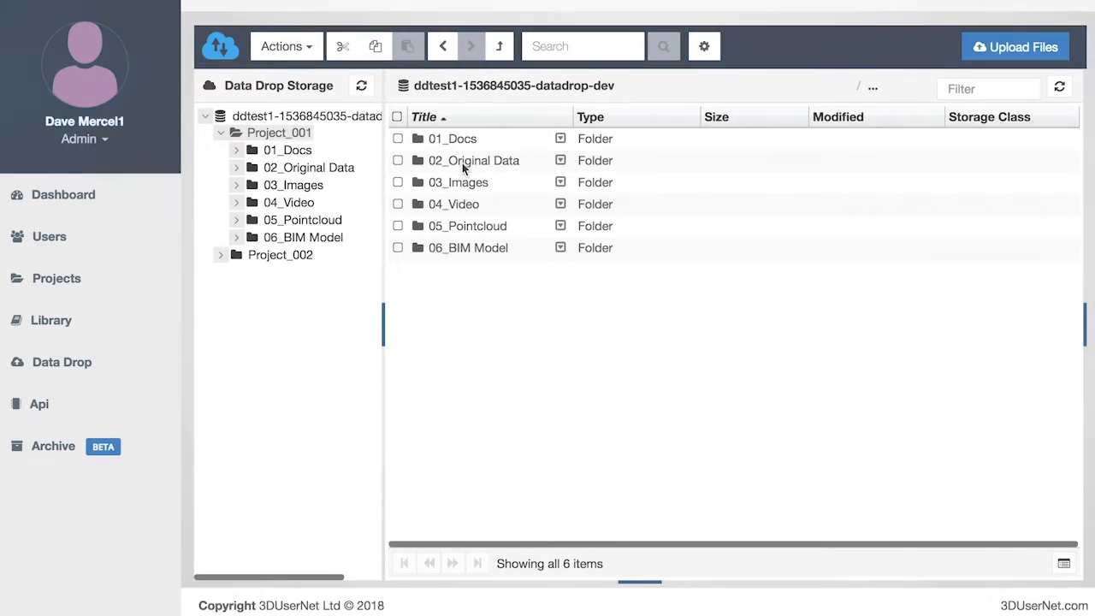
Open the Previews folder inside 02_Original Data and show image previews of the Farm000 and Farm001 files.
double_click(462, 162)
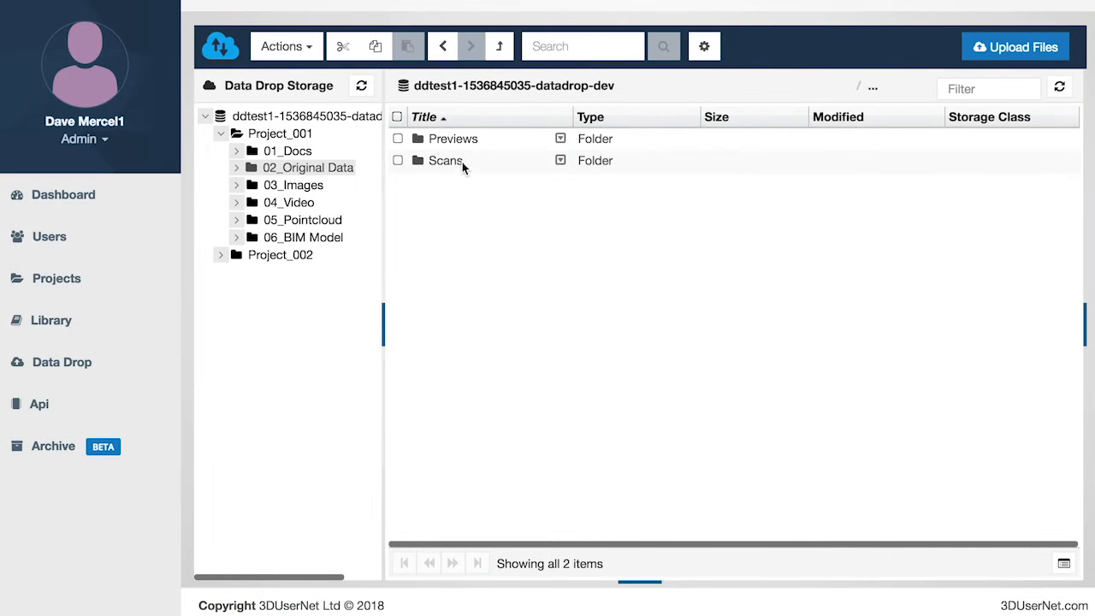
double_click(460, 141)
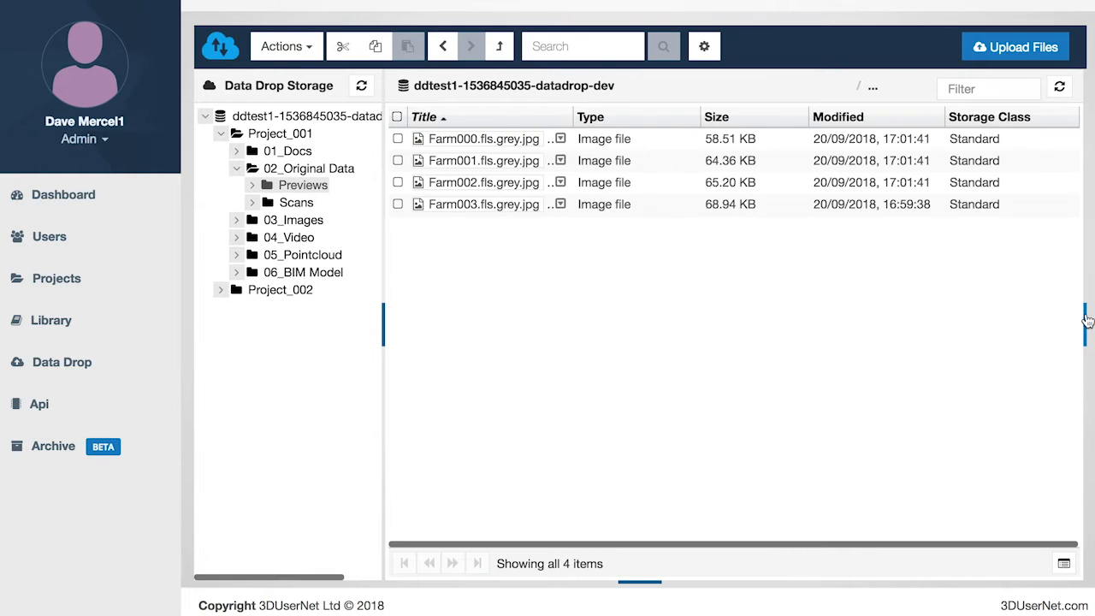
click(1084, 315)
click(446, 141)
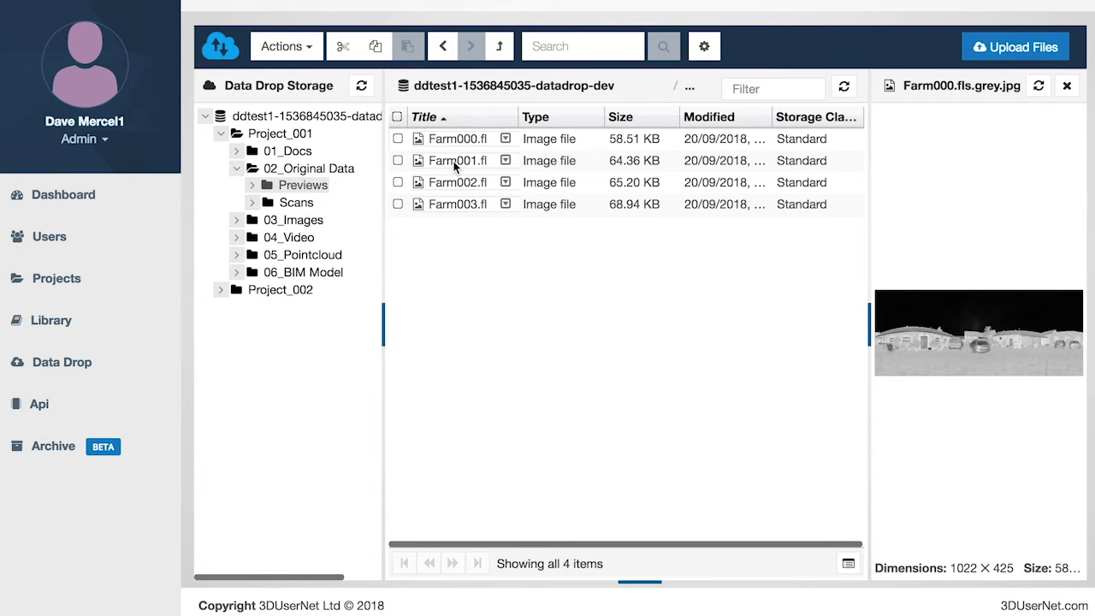
click(455, 162)
Widen the image preview pane and view the Farm002, Farm003 and Farm000 images in it.
drag(868, 317, 719, 342)
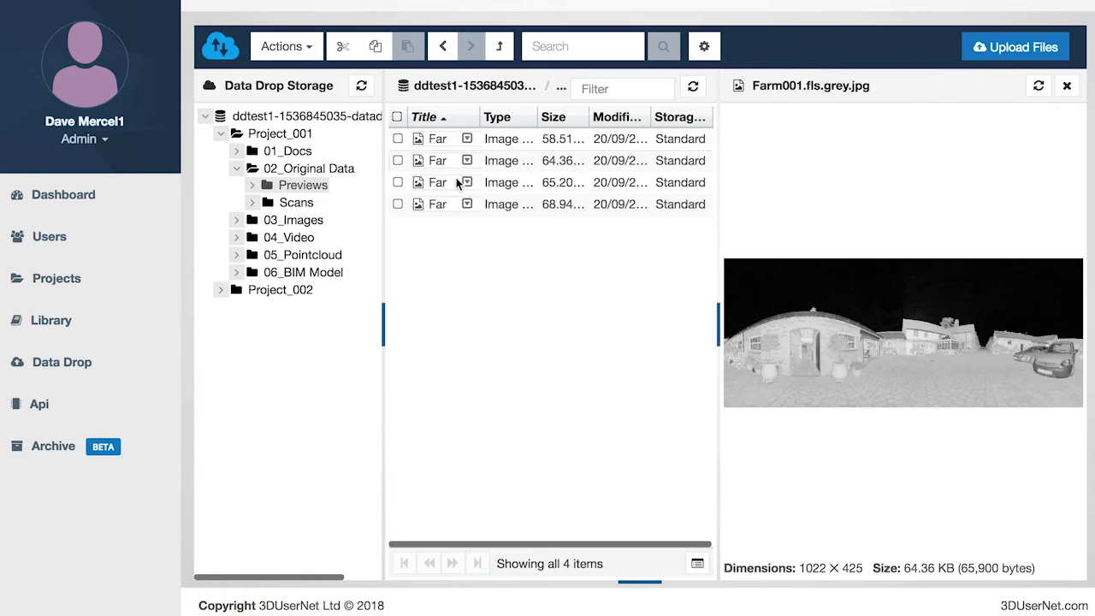
click(458, 184)
click(436, 202)
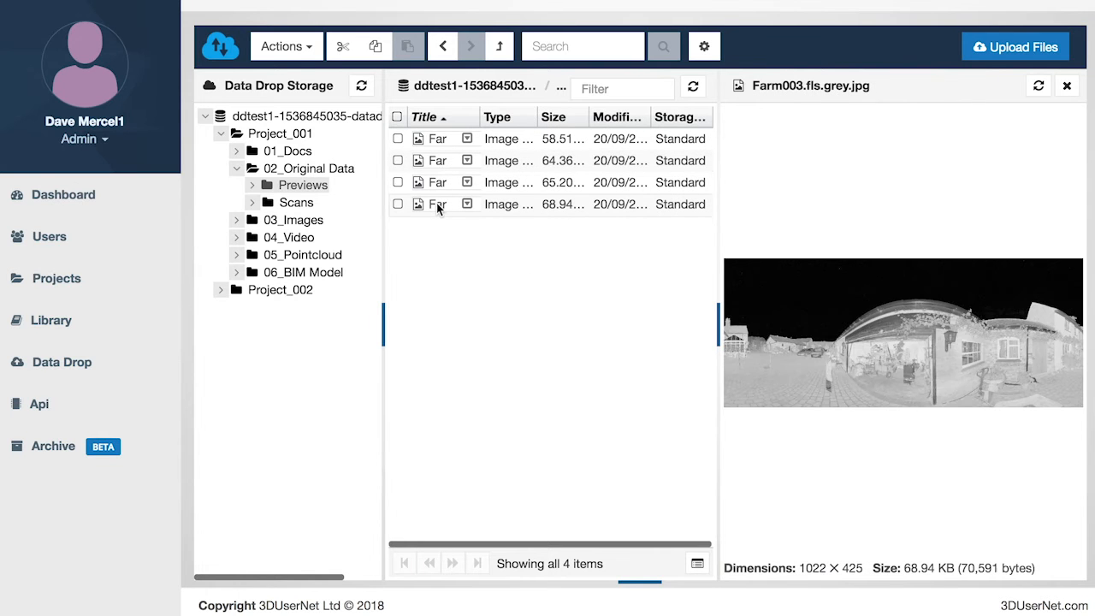
click(437, 139)
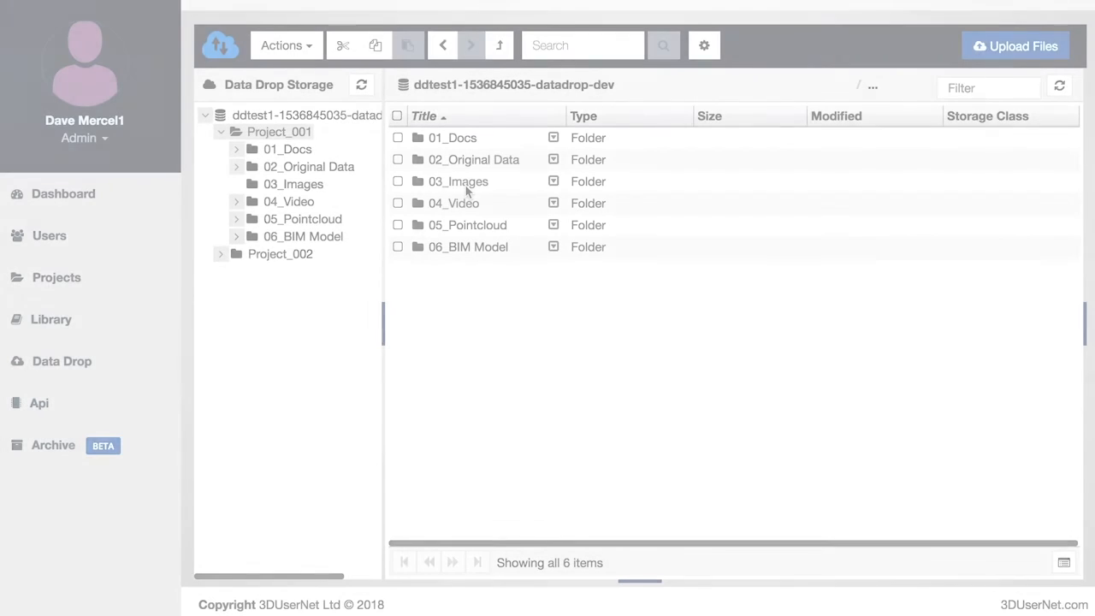
Open the 03_Images folder and filter its files by 002, and by 003.
double_click(465, 187)
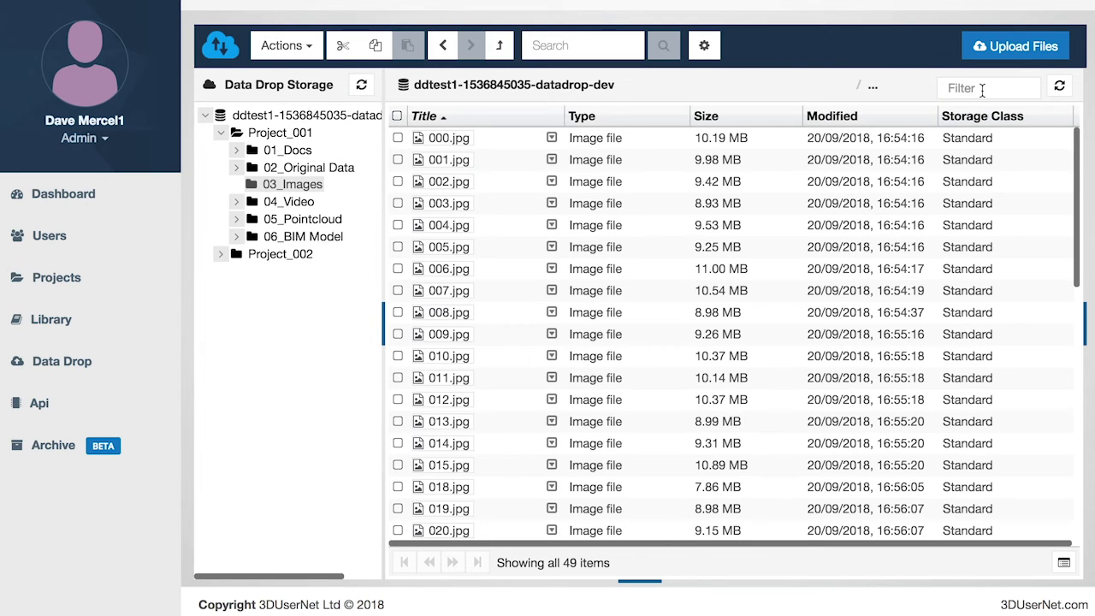
click(949, 85)
text(0)
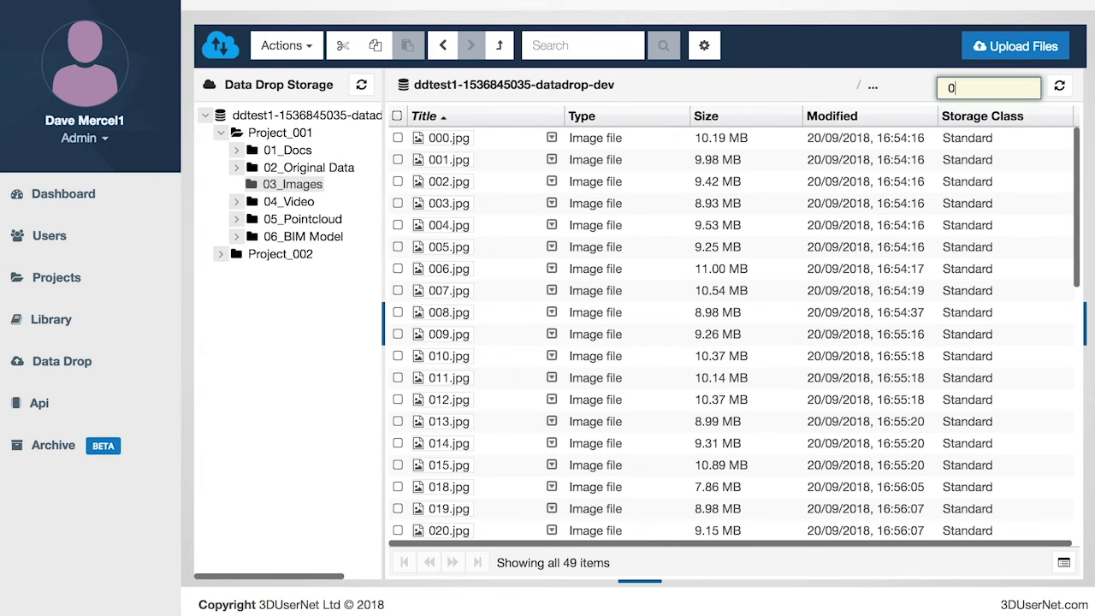
text(02)
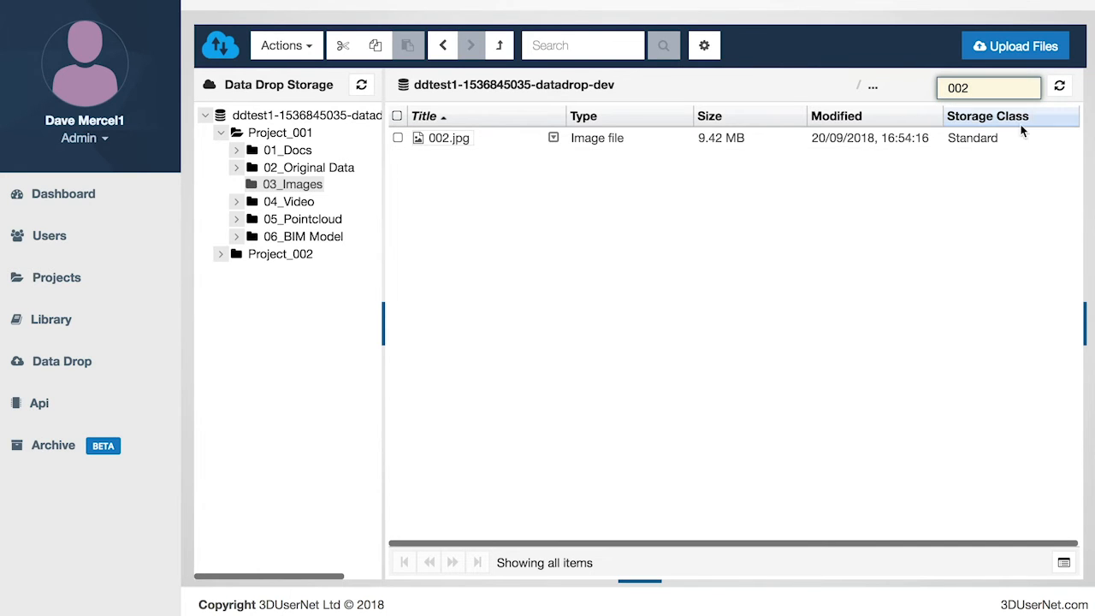
key(BackSpace)
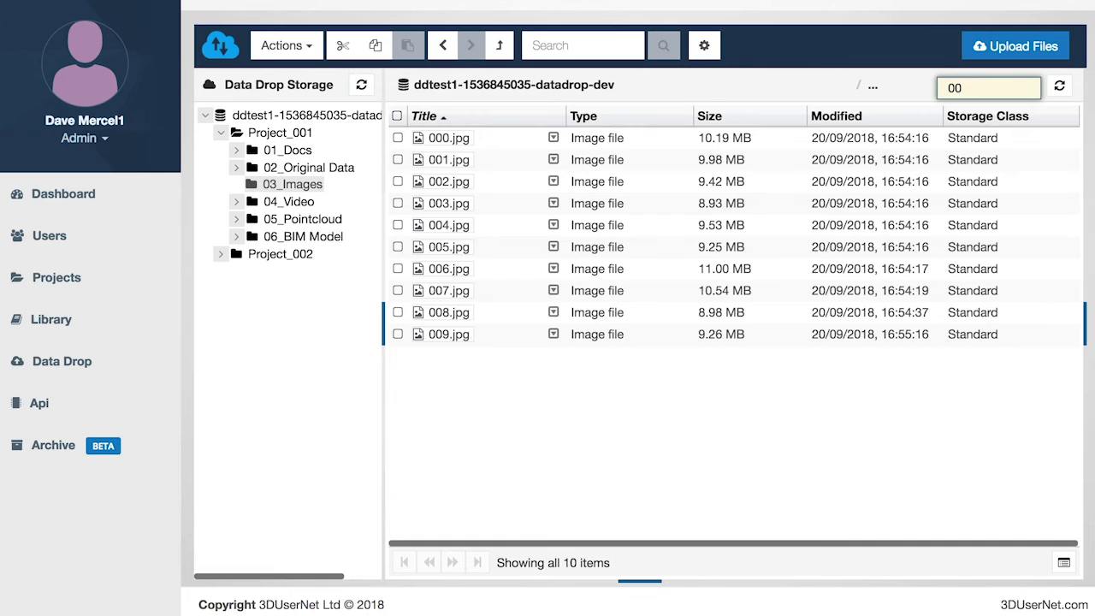
text(3)
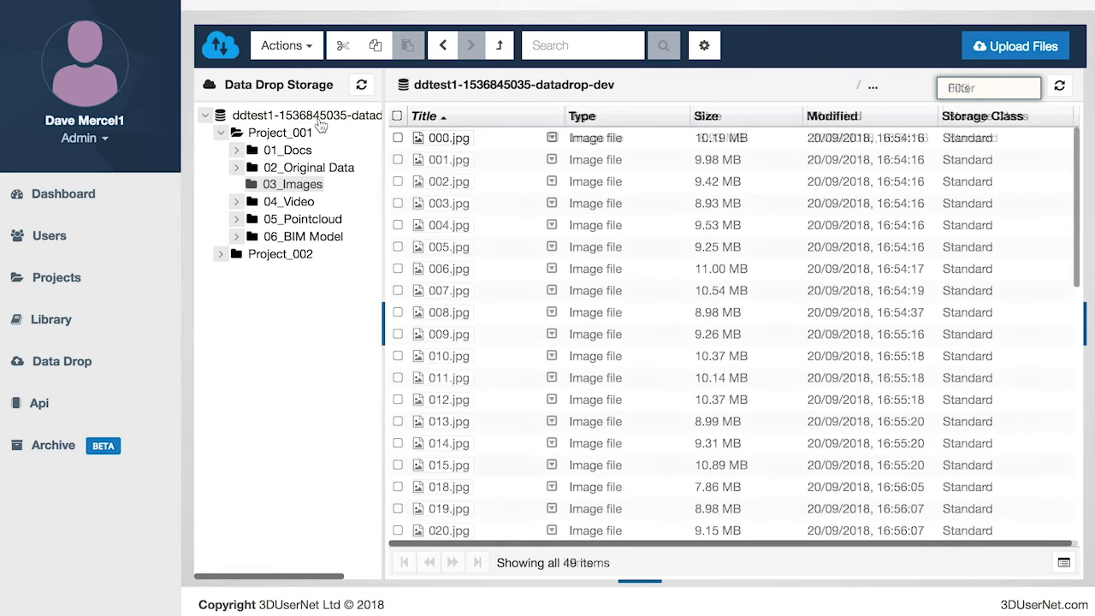
Search the entire Data Drop storage from its root folder for 002.
click(318, 119)
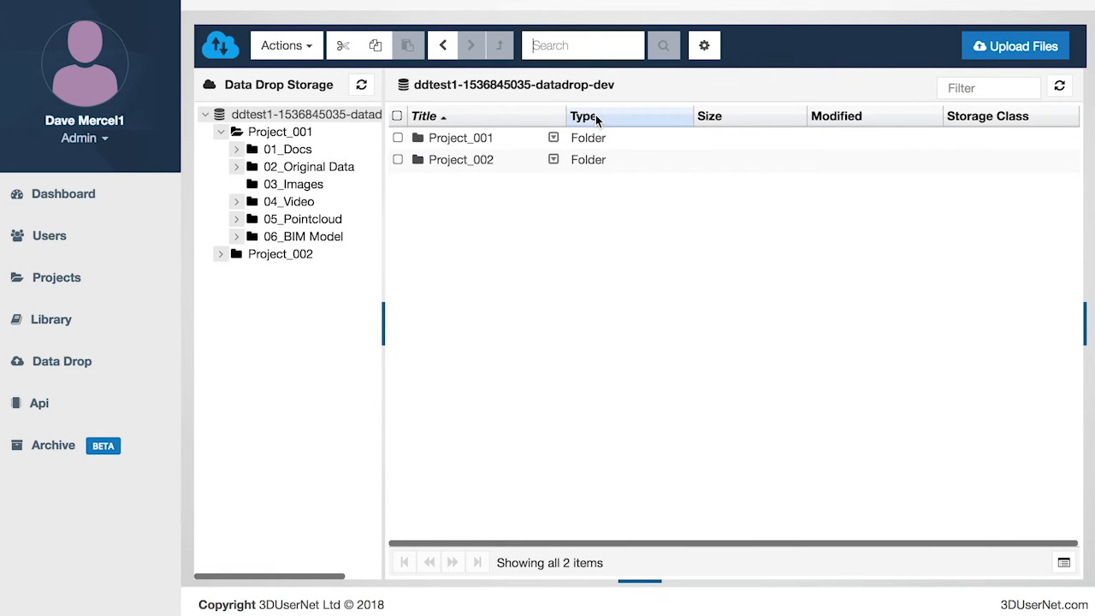
click(566, 42)
text(0)
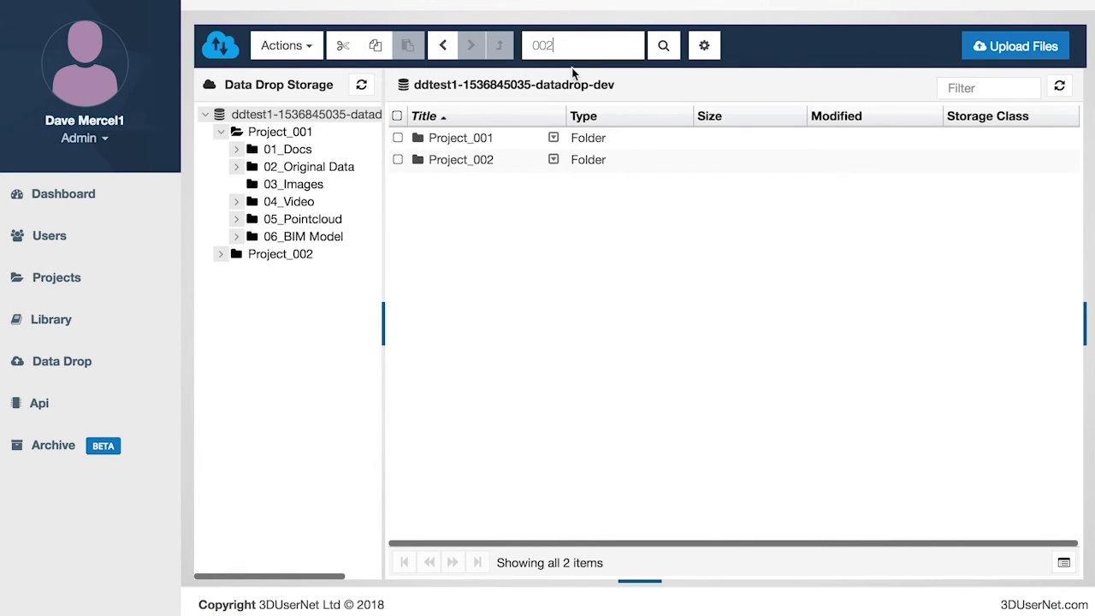
text(02)
click(663, 46)
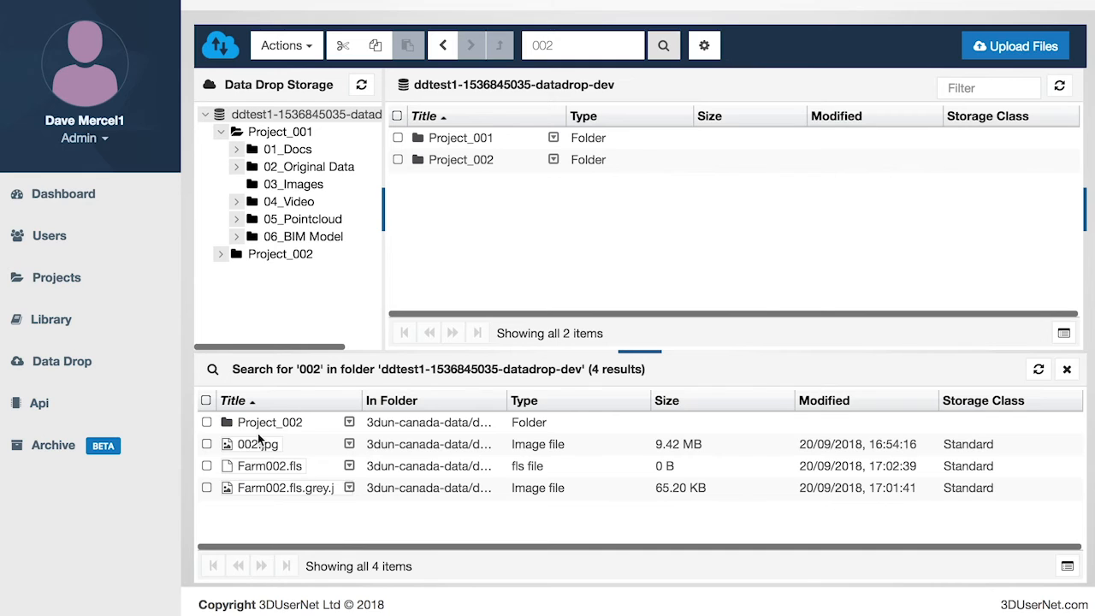
Open the folder containing 002.jpg from the search results and look over the file's available actions.
click(349, 444)
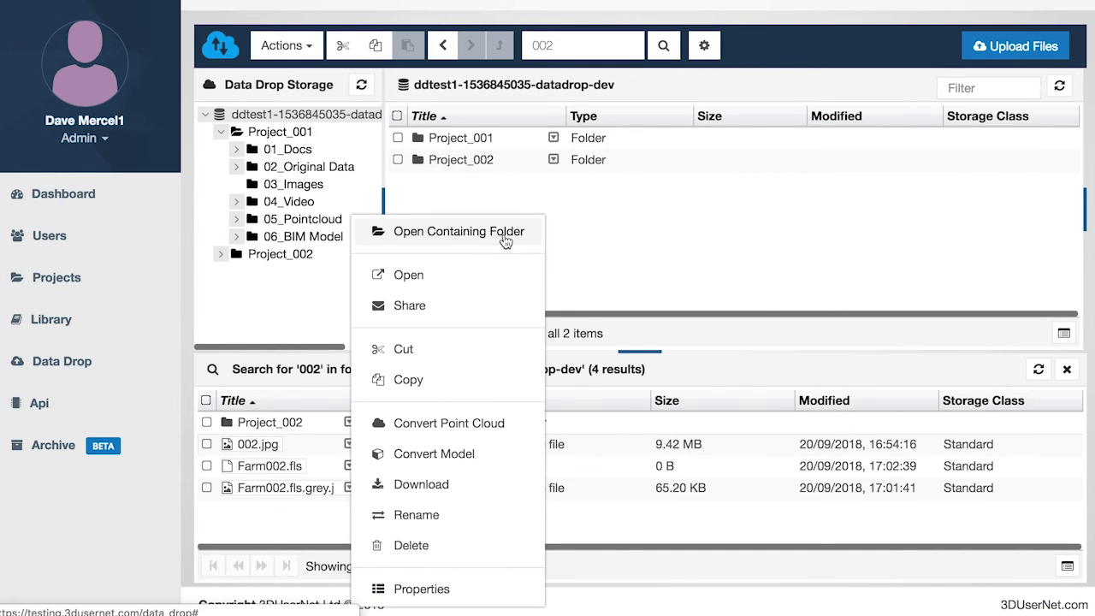
click(505, 239)
click(349, 444)
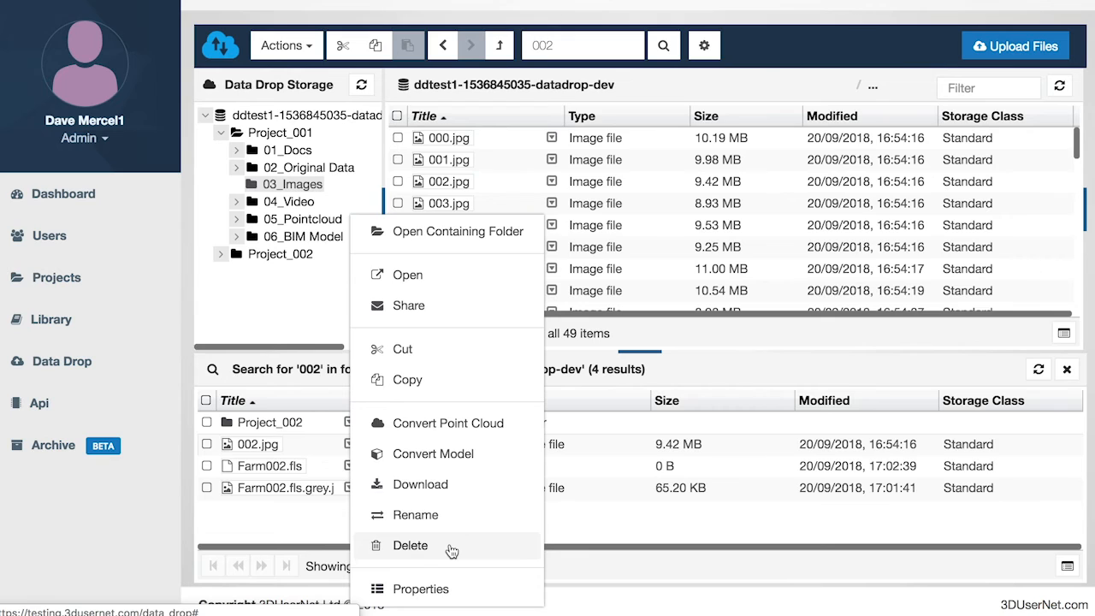
click(586, 527)
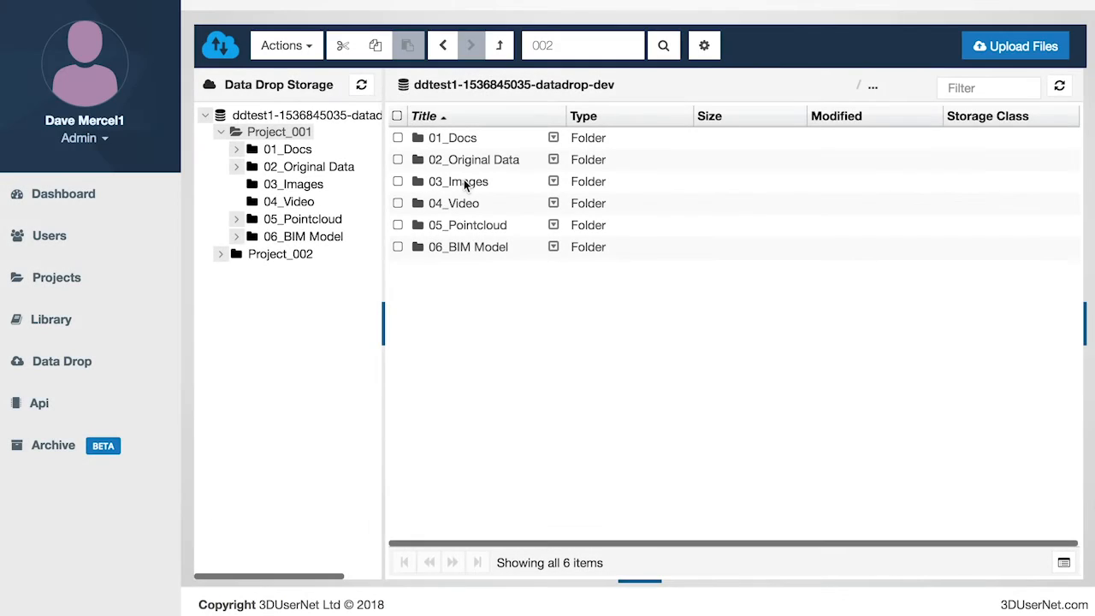
Open the 03_Images folder of Project_001 and download the 004.jpg image from it.
double_click(466, 182)
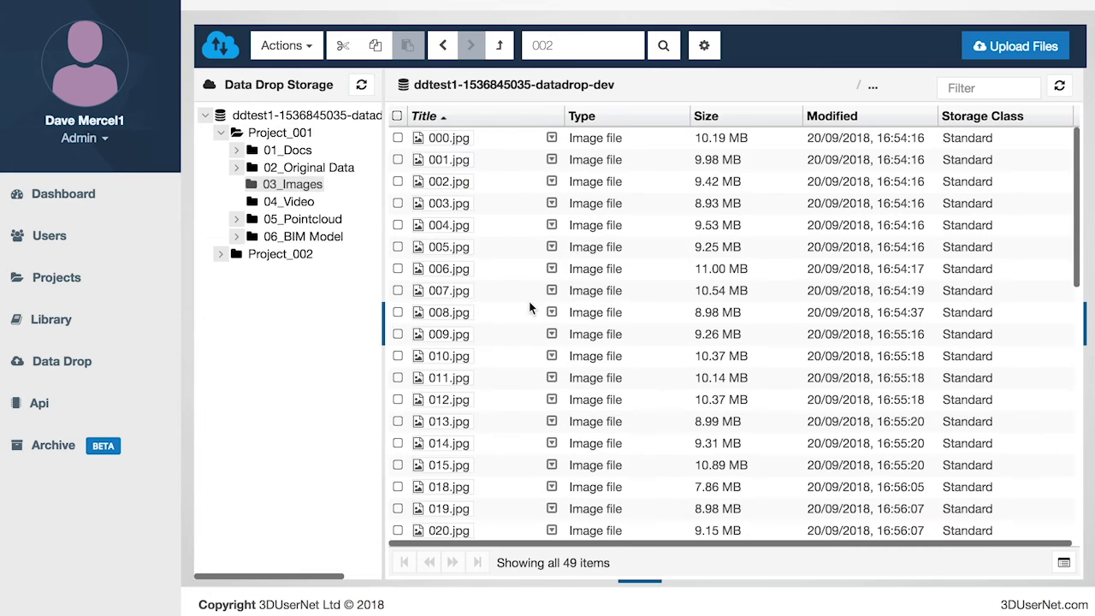
right_click(440, 224)
click(506, 453)
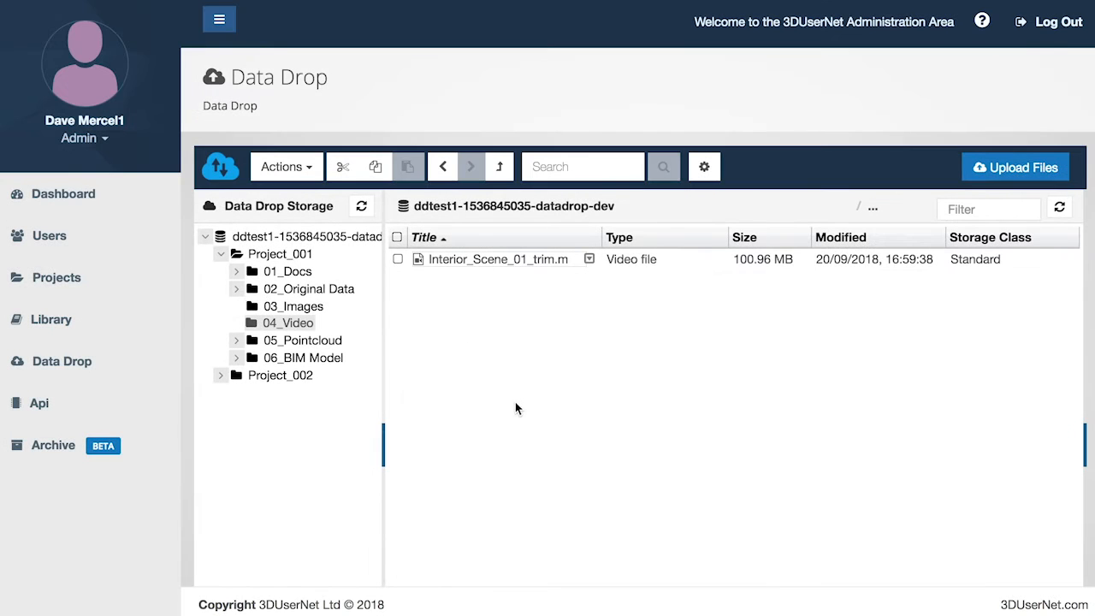
Open the sharing settings of the Interior_Scene_01_trim.mp4 video and set its access to expire in 36 hours.
click(589, 259)
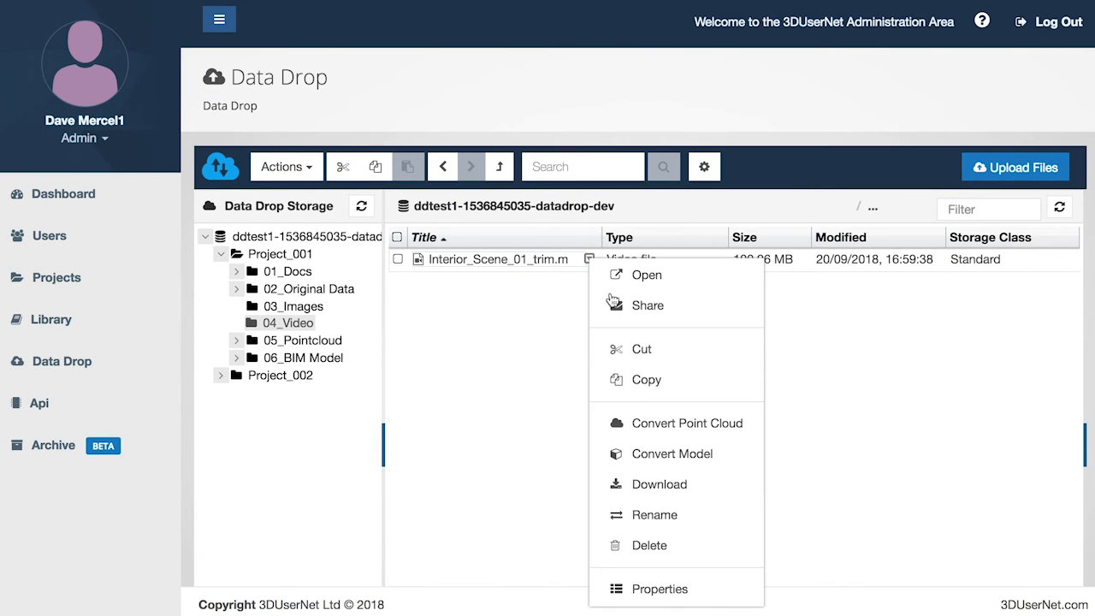
click(665, 309)
drag(439, 211, 439, 210)
double_click(423, 217)
text(36)
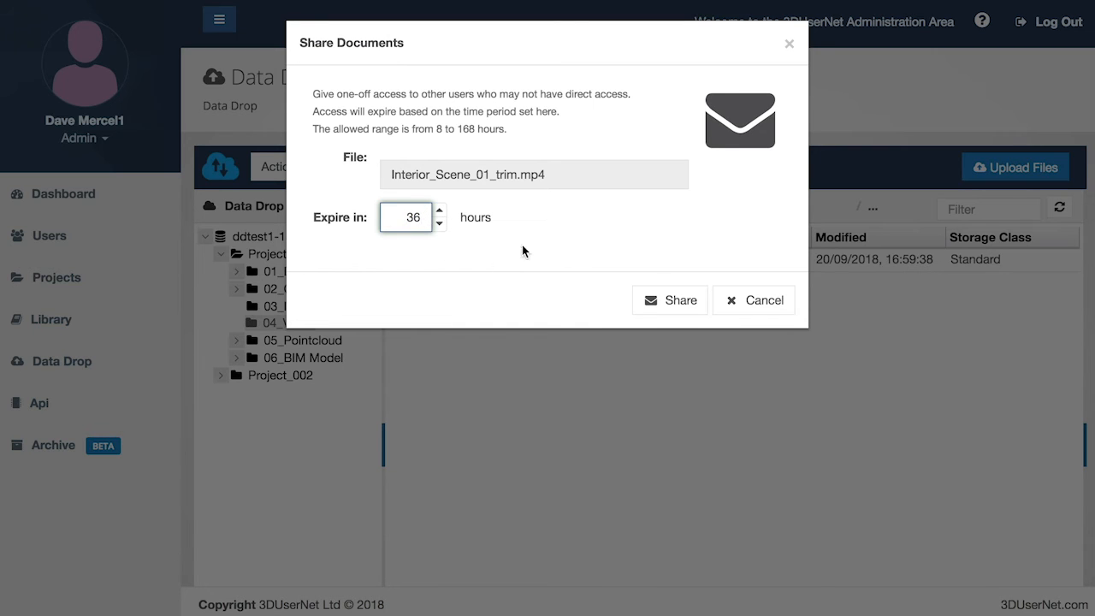
Change the expiry period of the shared video to 2 hours.
click(521, 245)
double_click(408, 217)
text(2)
click(539, 224)
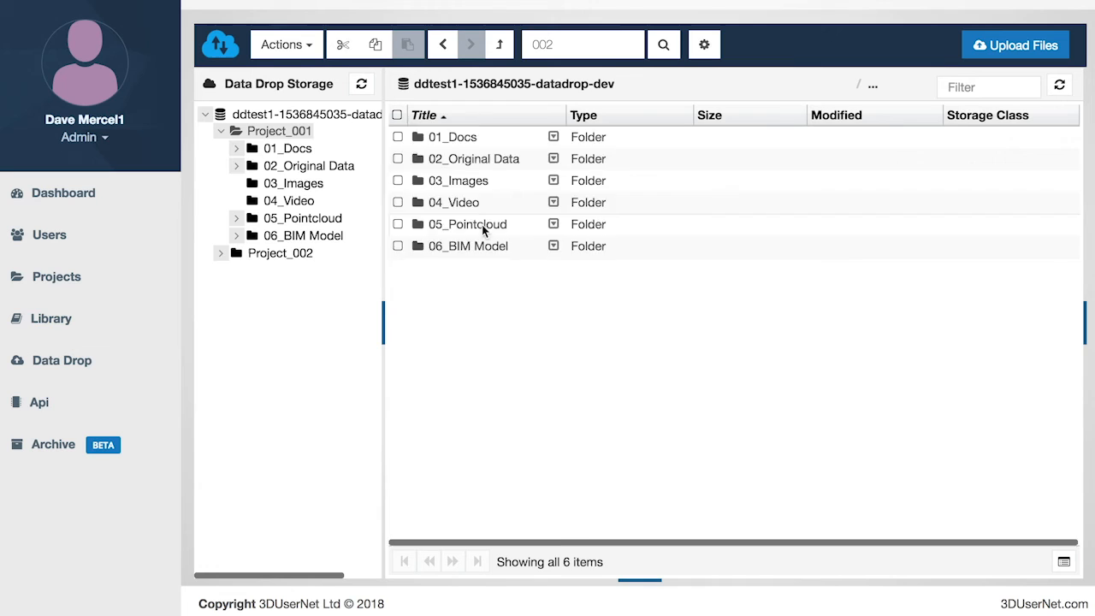
Open the 05_Pointcloud folder and start a point cloud conversion of the Station.las file.
double_click(482, 224)
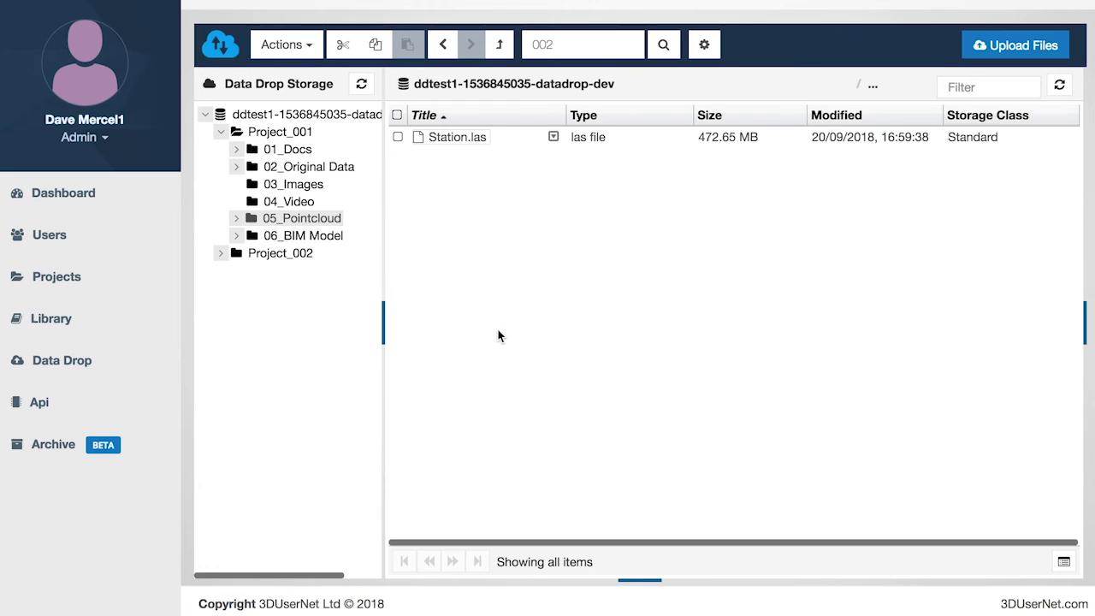
right_click(451, 144)
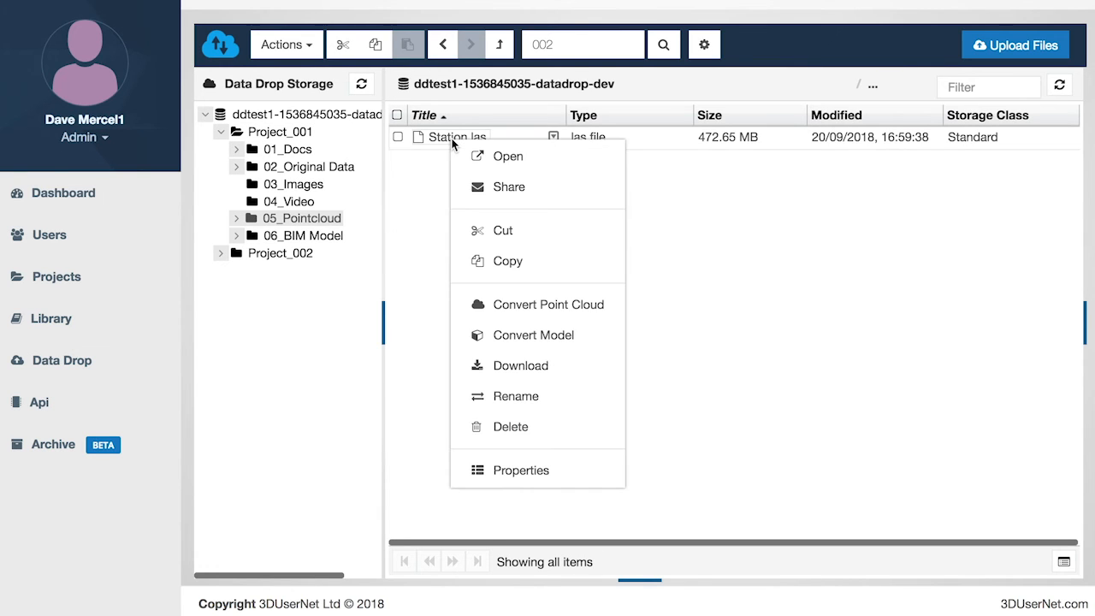
click(593, 310)
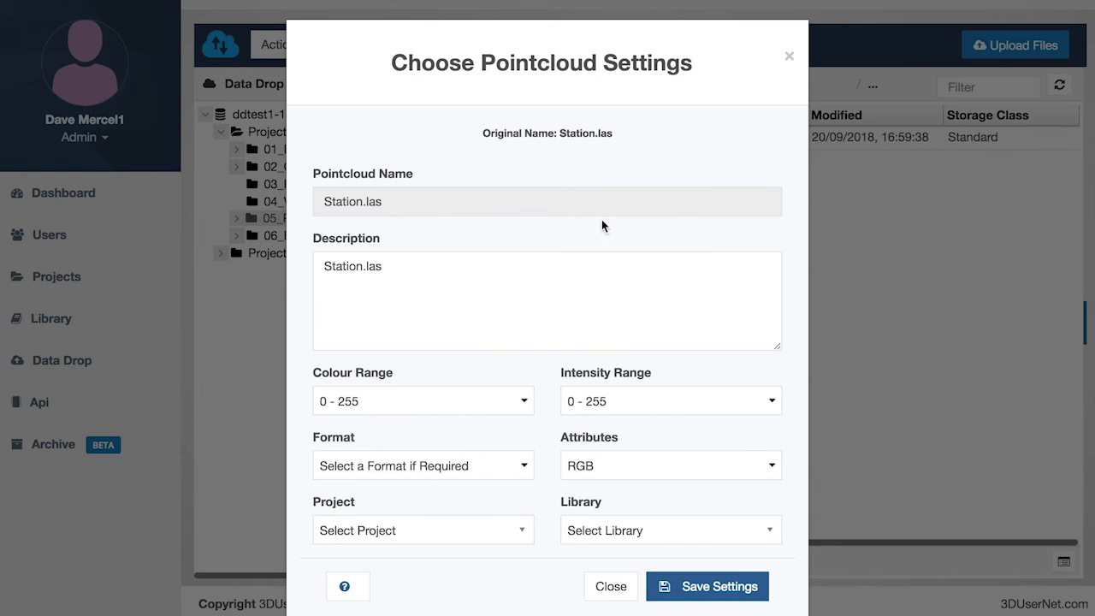
Set the intensity range to 0 - 65535, the attributes to RGB INTENSITY and the project to Project_001, and save the point cloud settings.
click(623, 400)
click(644, 419)
click(643, 470)
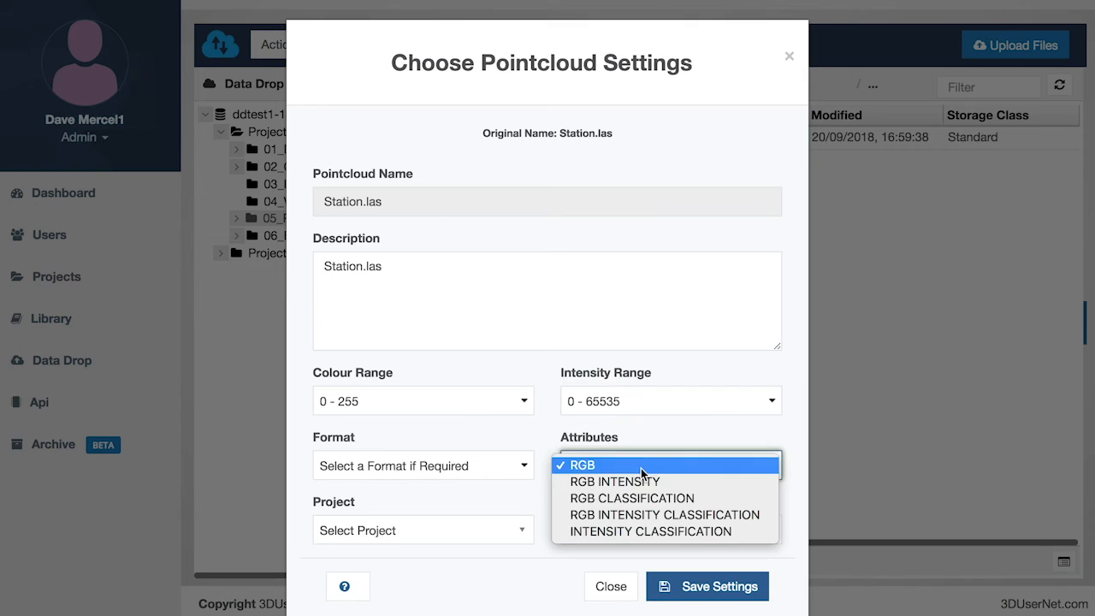
click(643, 481)
click(483, 529)
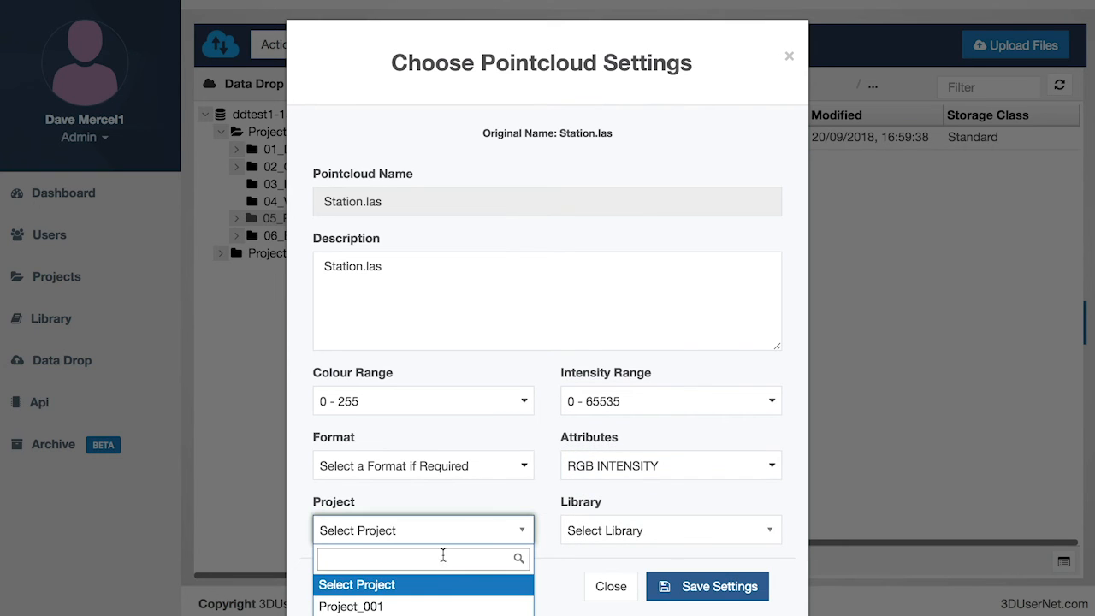
click(410, 607)
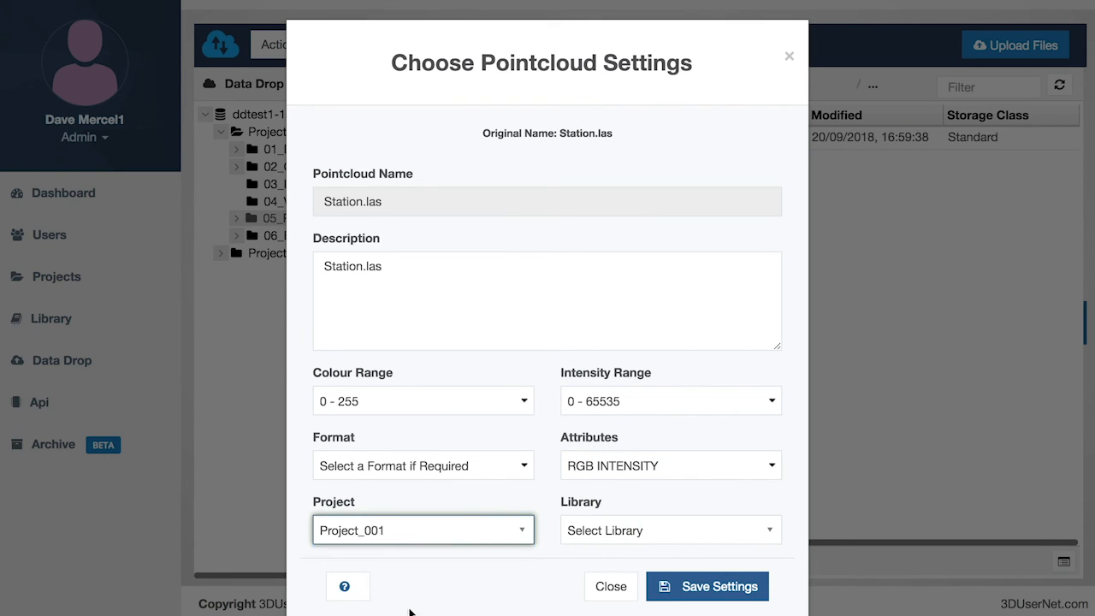
click(704, 588)
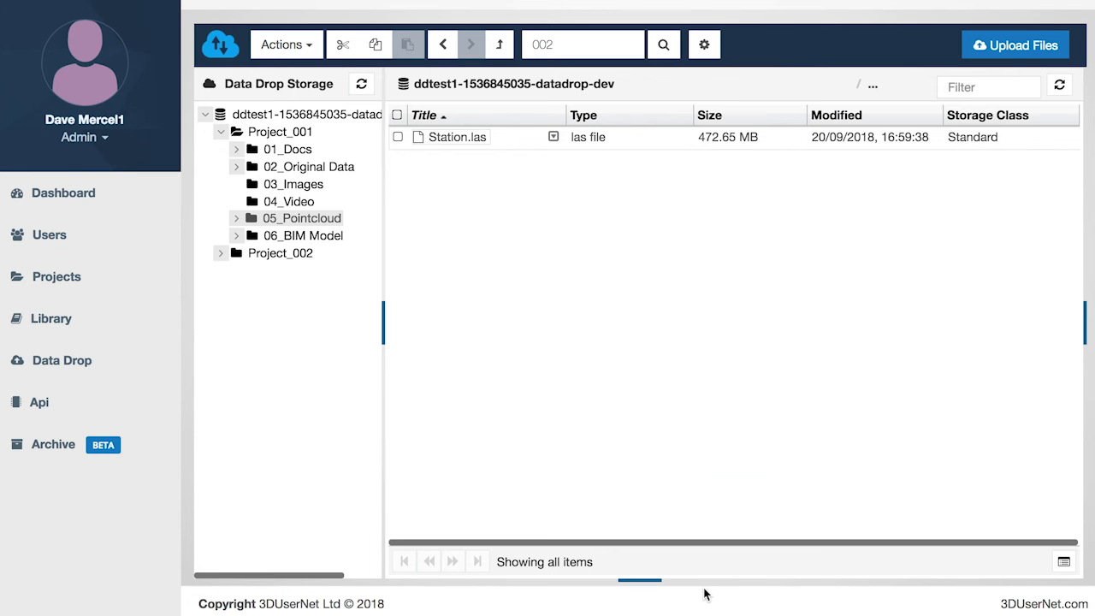
Go to the project management page and open the status of the uploaded files.
click(78, 286)
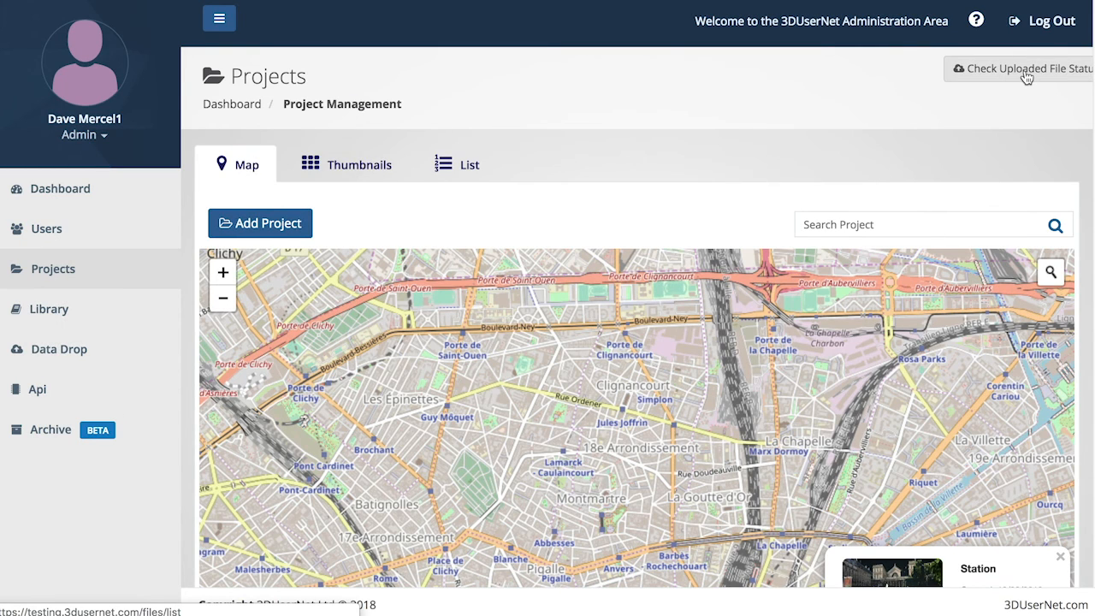
click(1027, 76)
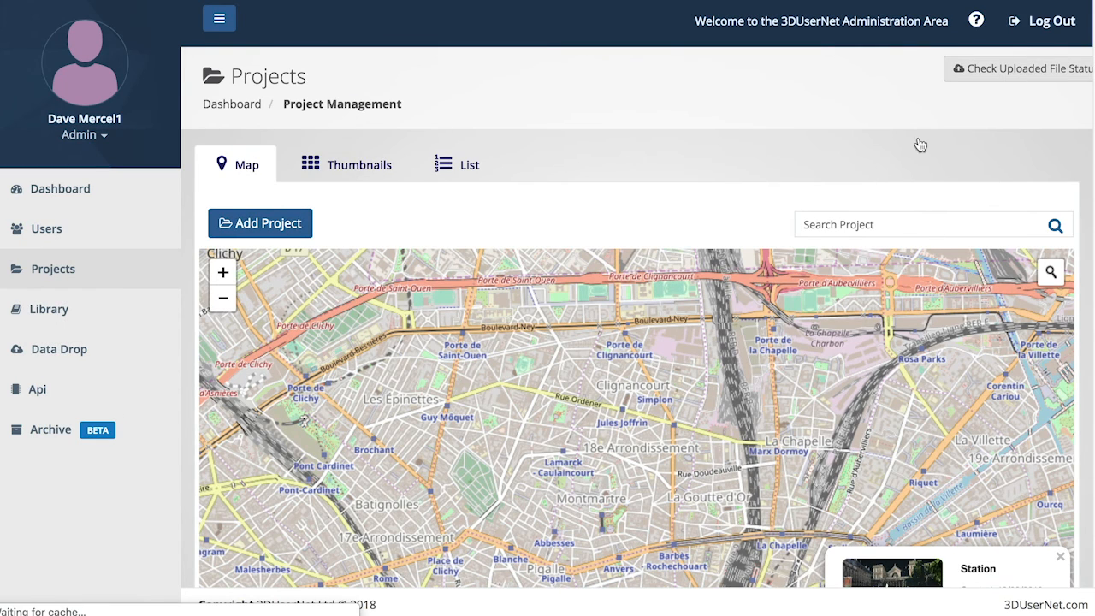